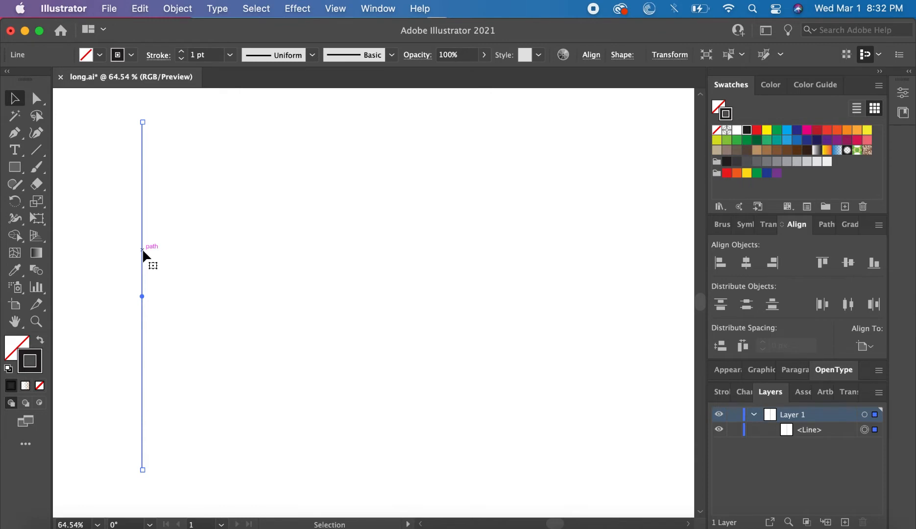
Step: Copy the vertical line a short distance to its right and repeat the copy ten times for twelve evenly spaced lines
left_click_drag(142, 248, 161, 255)
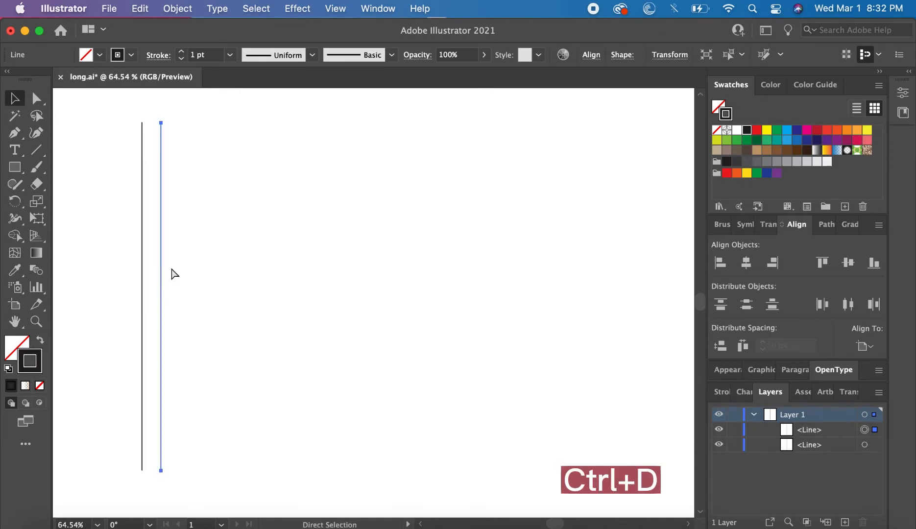
key("ctrl+d")
key("ctrl+d")
key("ctrl+d")
key("ctrl+d")
key("ctrl+d")
key("ctrl+d")
key("ctrl+d")
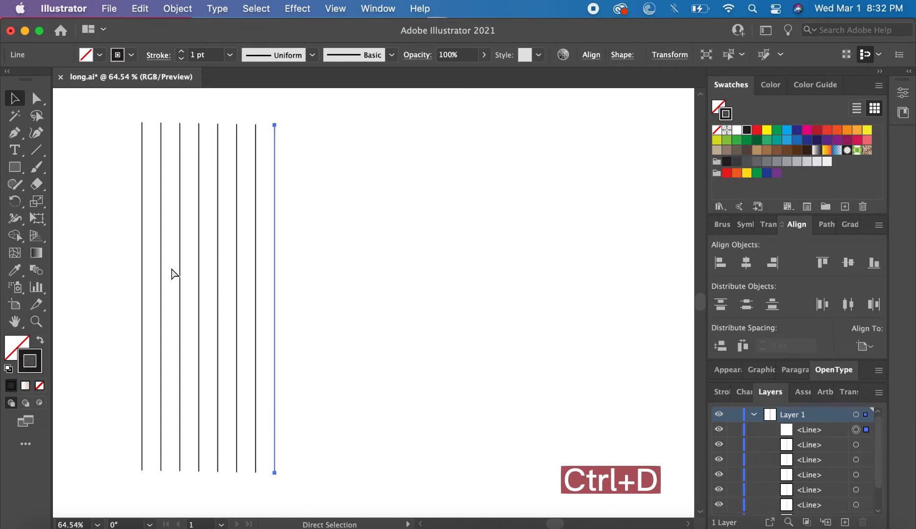
key("ctrl+d")
key("ctrl+d")
key("ctrl+d")
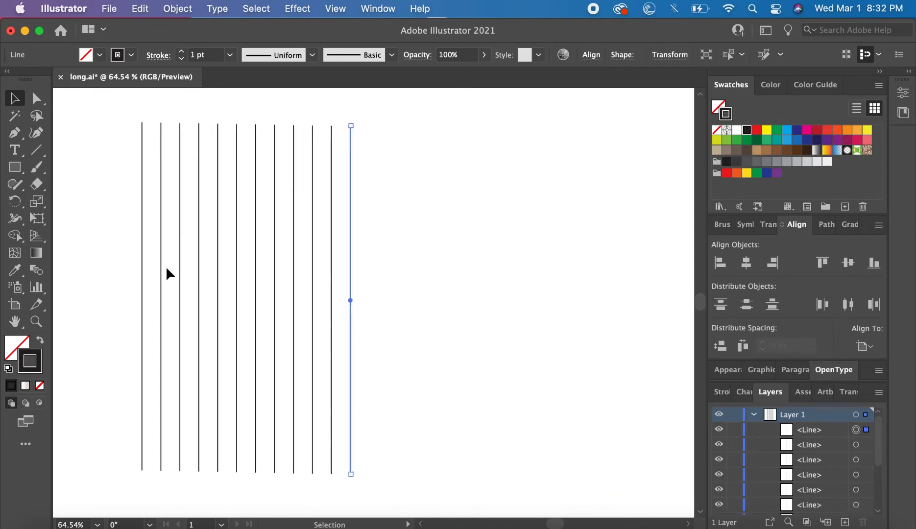
Step: Align all twelve lines by their vertical centers and group them near the middle of the artboard
left_click_drag(125, 258, 390, 314)
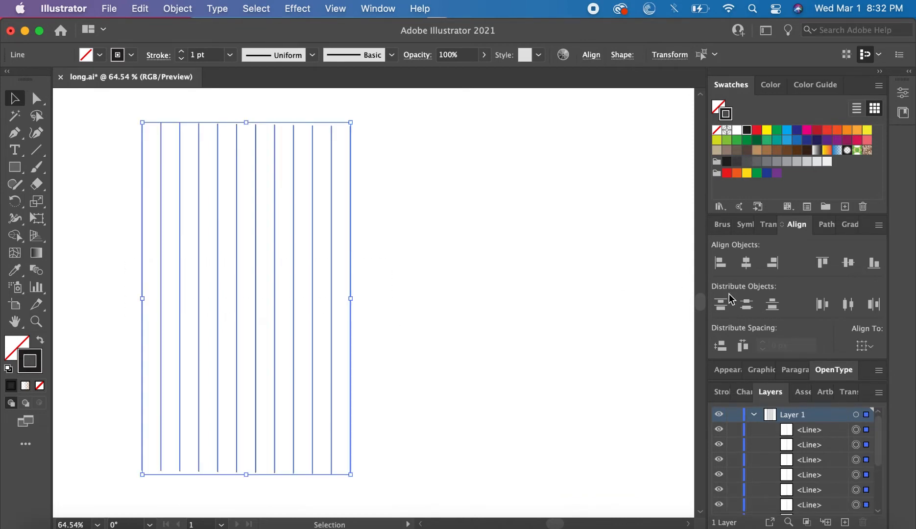
left_click(848, 262)
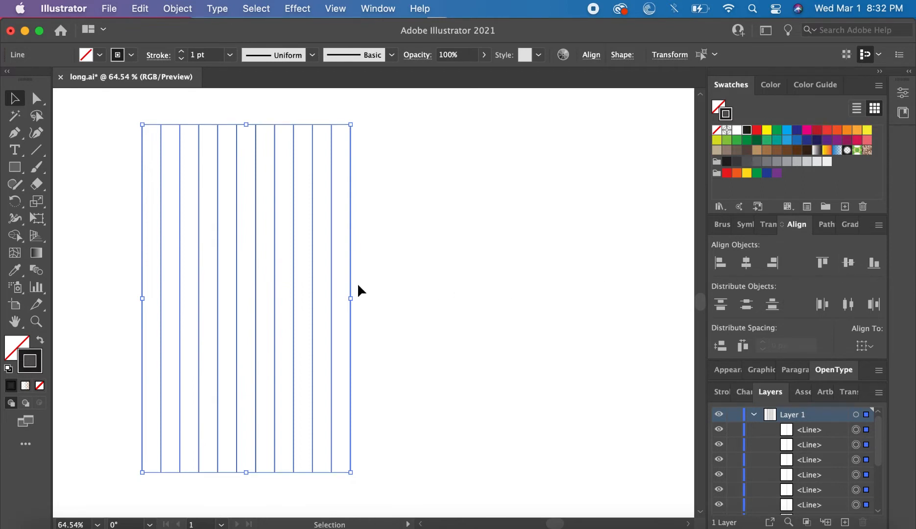
left_click_drag(350, 288, 463, 279)
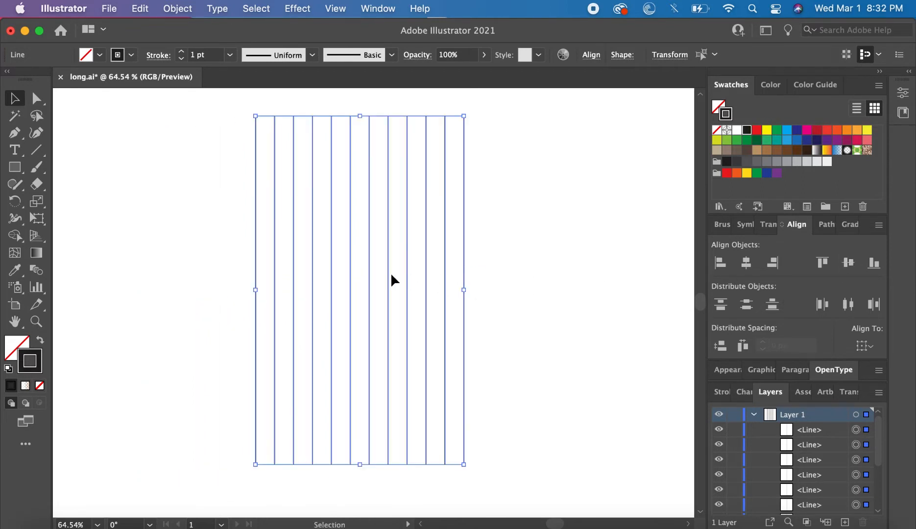
right_click(370, 265)
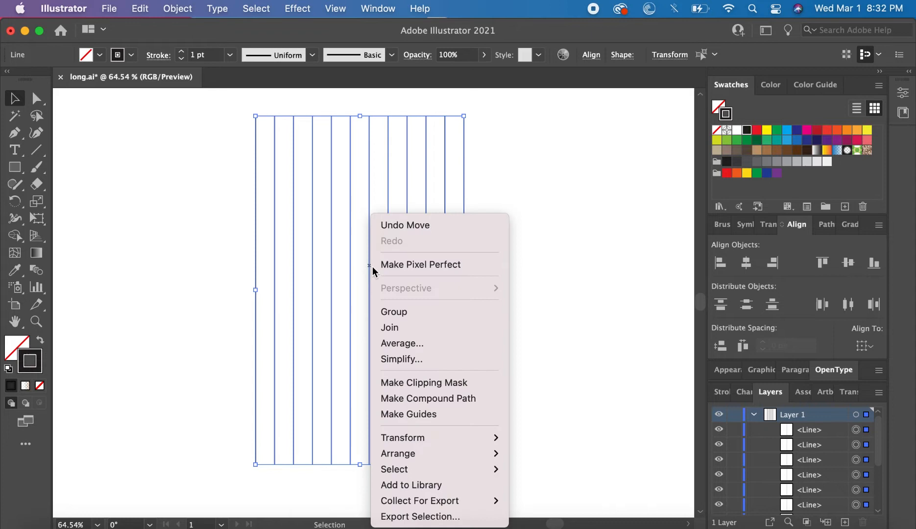
left_click(388, 305)
Step: Create a copy of the line group rotated by 60°
right_click(369, 293)
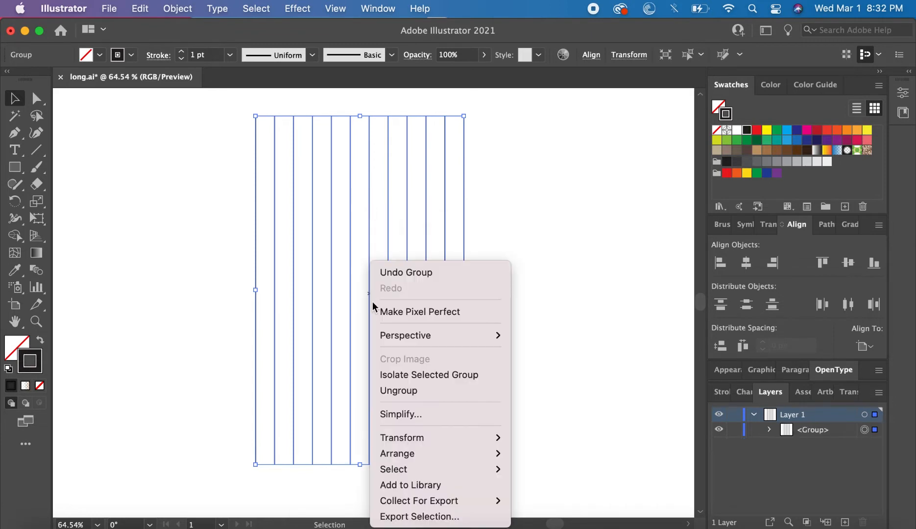
mouse_move(418, 438)
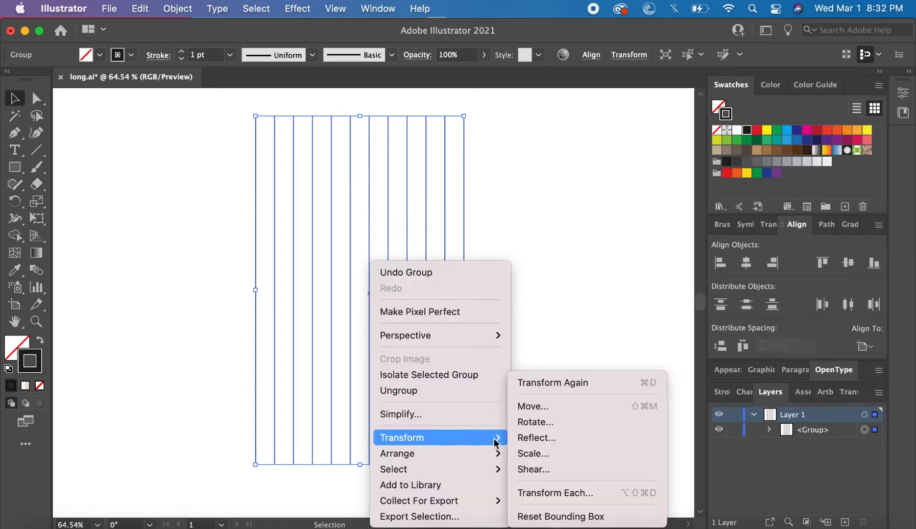
left_click(533, 422)
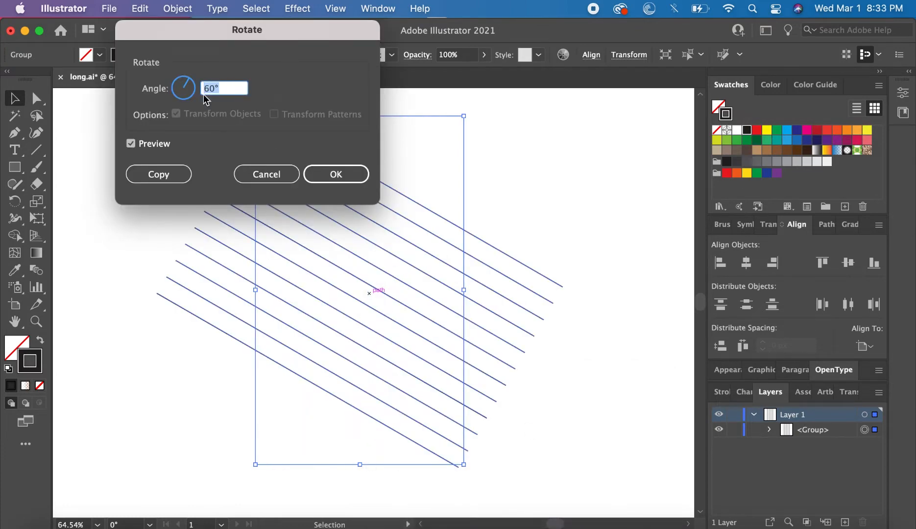
left_click(177, 176)
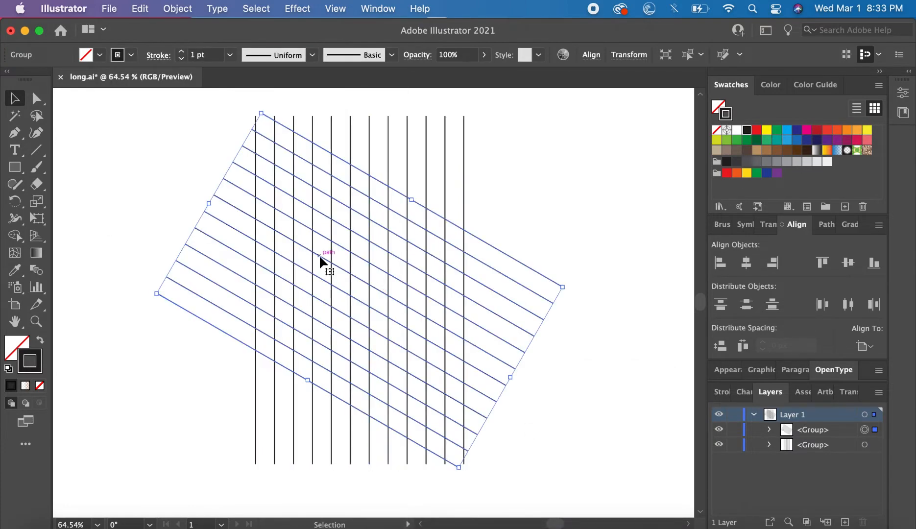
Step: Create a reflected copy of the rotated line group across the vertical axis
right_click(320, 254)
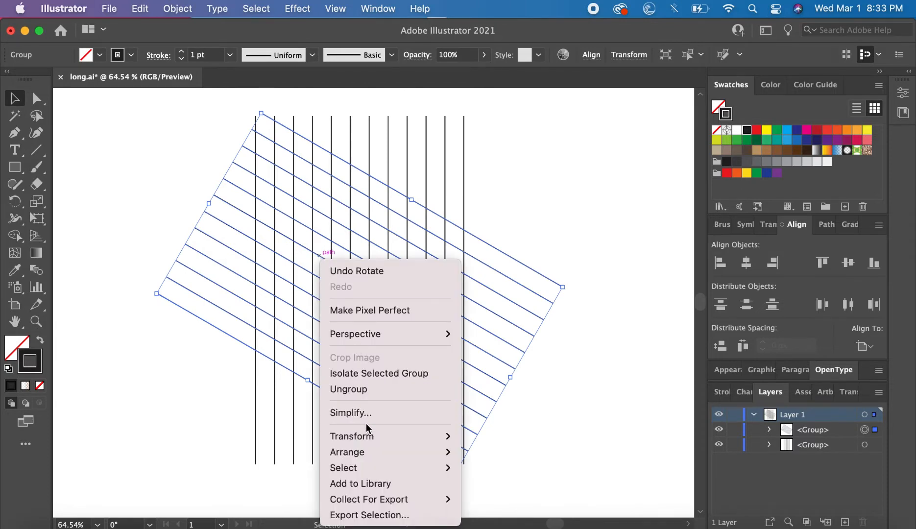
mouse_move(368, 436)
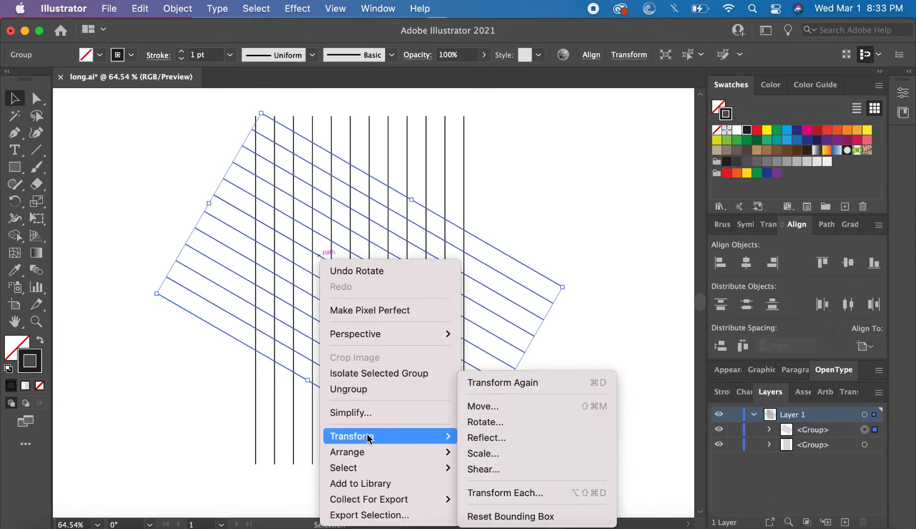
left_click(488, 437)
left_click(257, 279)
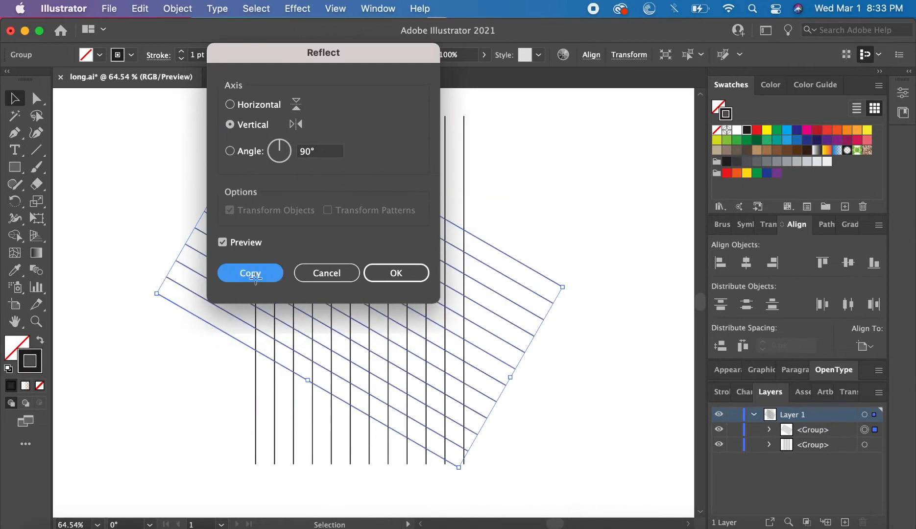
Step: Enlarge all three line groups together proportionally and recenter the grid on the artboard
left_click_drag(176, 128, 511, 465)
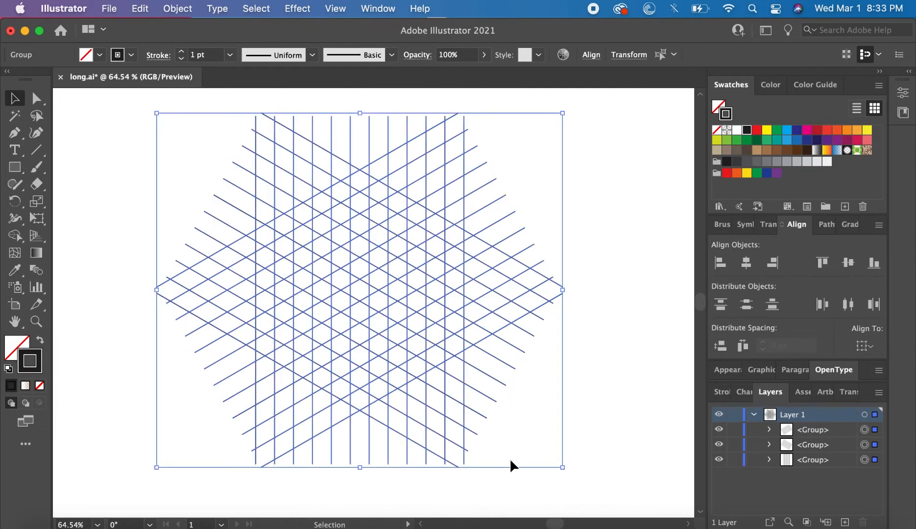
left_click_drag(359, 469, 360, 499)
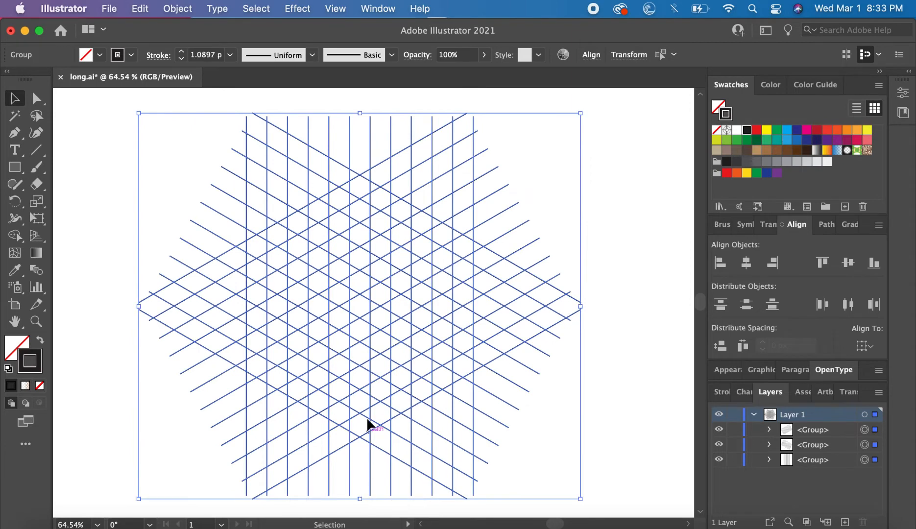
left_click_drag(368, 416, 375, 413)
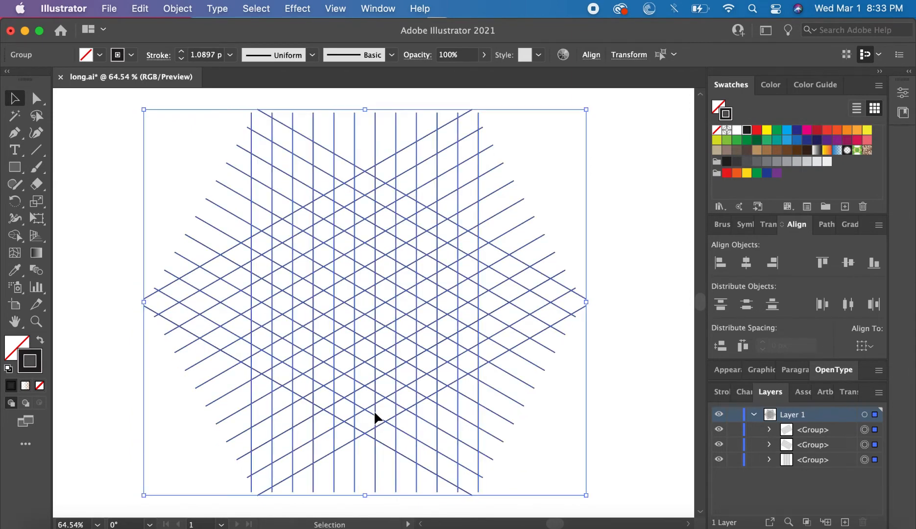
Step: With Shape Builder and a teal fill, merge grid cells into a one-cell-wide hexagon frame with a gap at its lower point
left_click(15, 236)
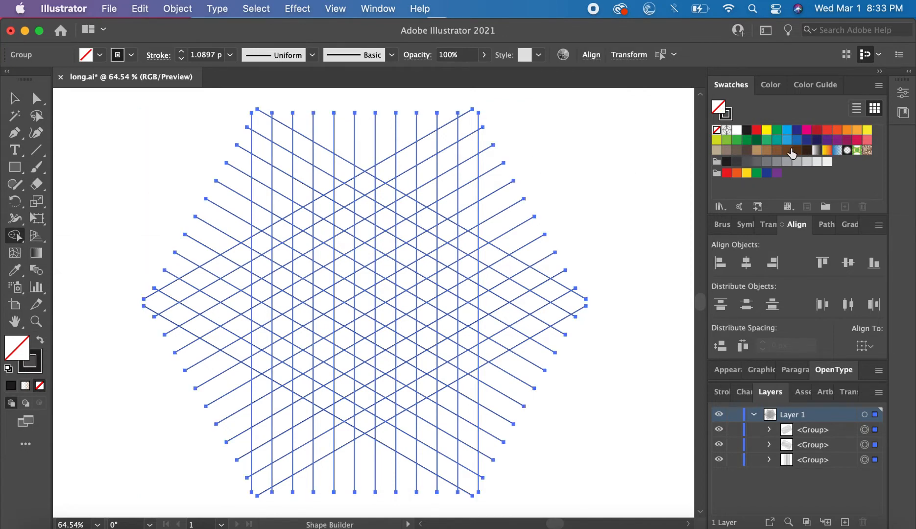
left_click(774, 141)
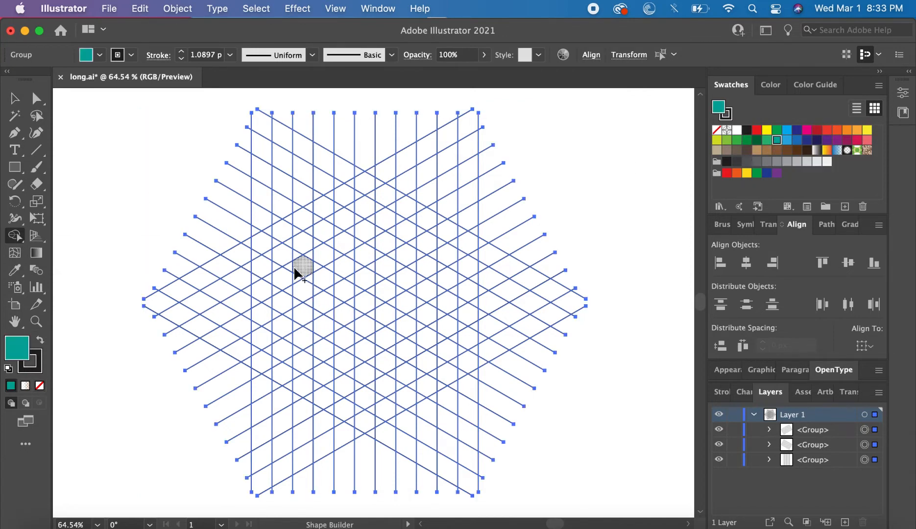
mouse_move(263, 250)
left_mouse_down()
mouse_move(263, 367)
mouse_move(348, 419)
left_mouse_up()
mouse_move(311, 387)
left_mouse_down()
mouse_move(271, 364)
mouse_move(256, 327)
mouse_move(271, 296)
mouse_move(268, 235)
mouse_move(368, 186)
left_mouse_up()
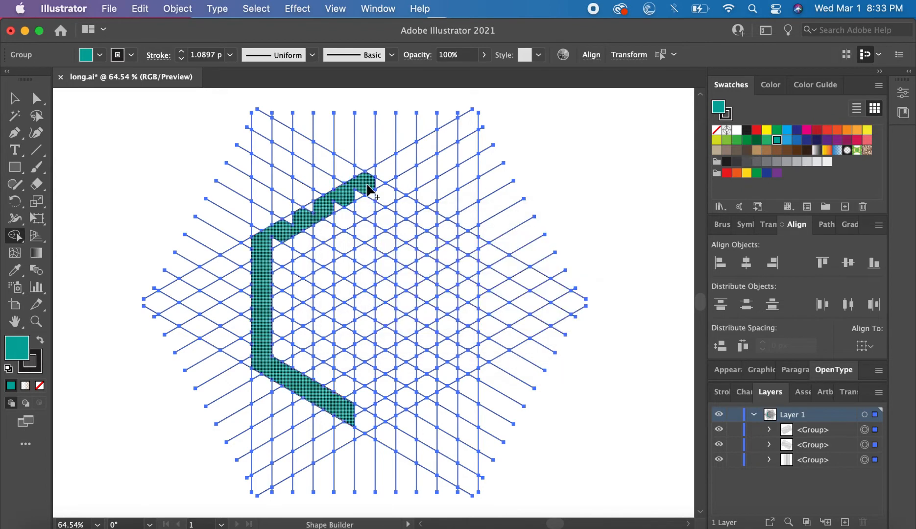
left_click_drag(303, 226, 273, 243)
left_click_drag(328, 199, 281, 228)
mouse_move(370, 188)
left_mouse_down()
mouse_move(435, 218)
mouse_move(475, 256)
mouse_move(373, 196)
left_mouse_up()
left_click_drag(471, 253, 470, 368)
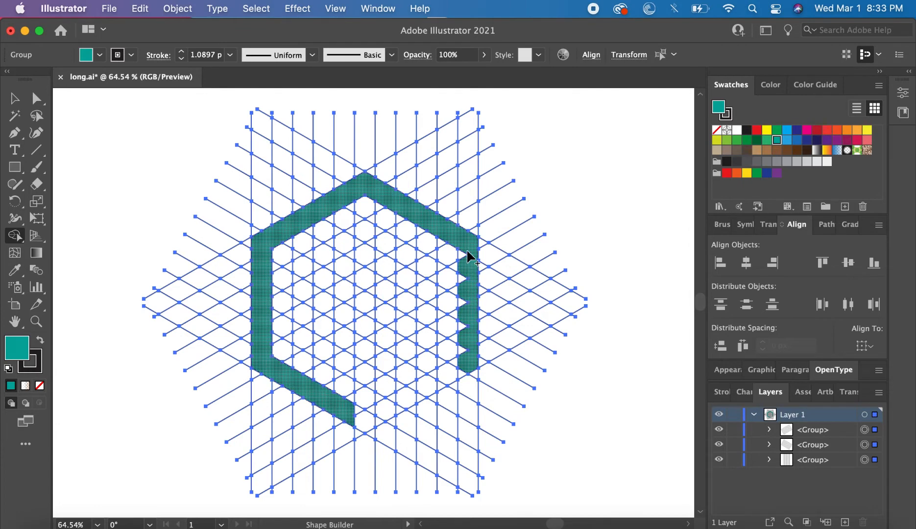
mouse_move(466, 252)
left_mouse_down()
mouse_move(460, 370)
mouse_move(379, 421)
mouse_move(459, 364)
left_mouse_up()
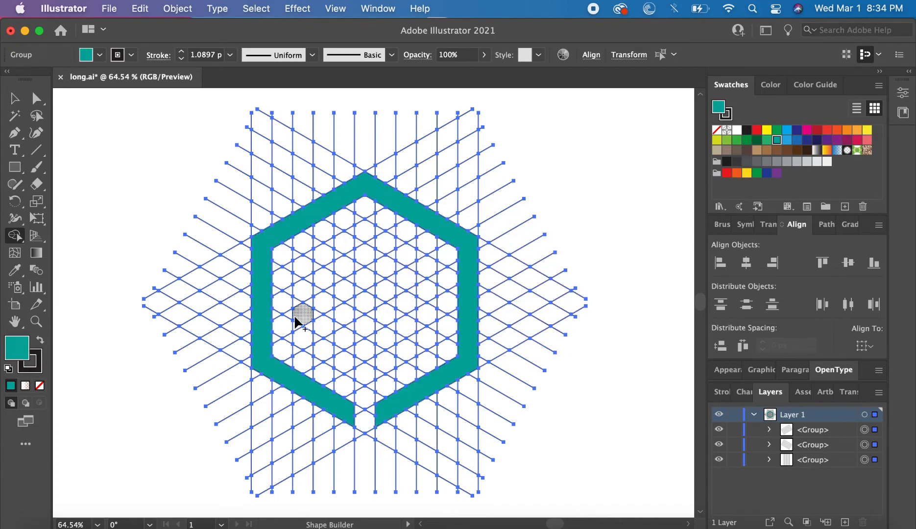
Step: Merge grid cells into two crimson vertical bars in the left half of the hexagon, the inner one longer
left_click(858, 141)
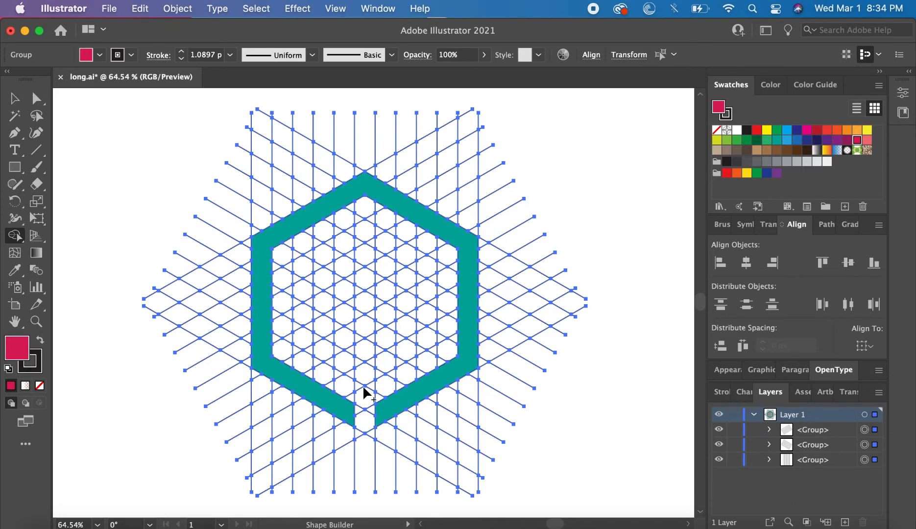
mouse_move(346, 395)
left_mouse_down()
mouse_move(351, 230)
mouse_move(336, 264)
mouse_move(338, 385)
left_mouse_up()
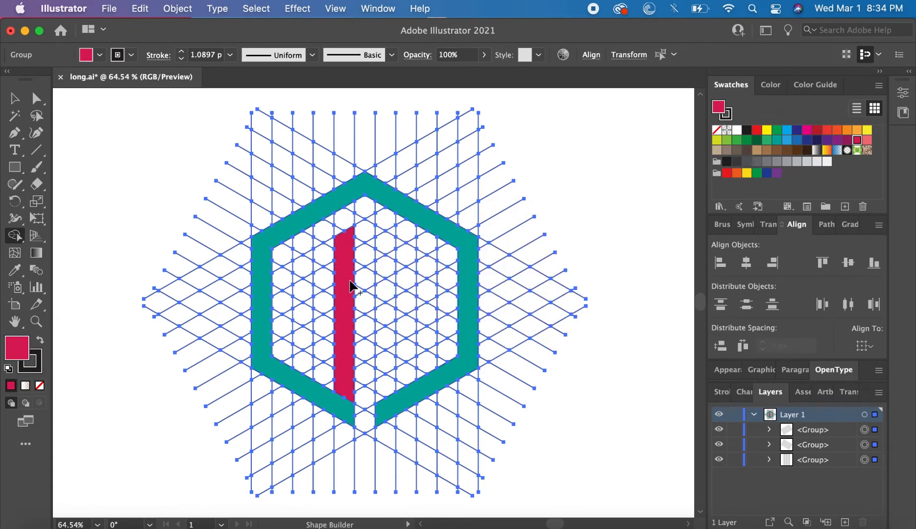
left_click_drag(308, 262, 309, 354)
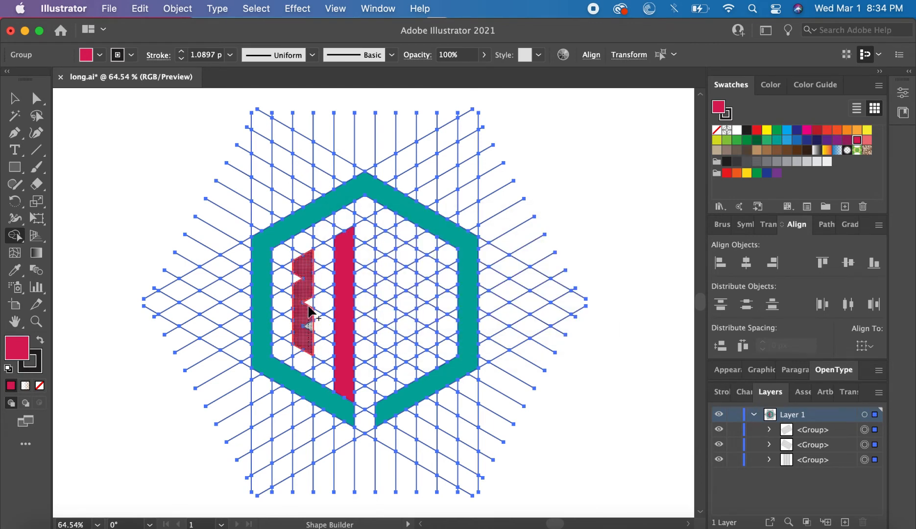
left_click_drag(309, 311, 301, 281)
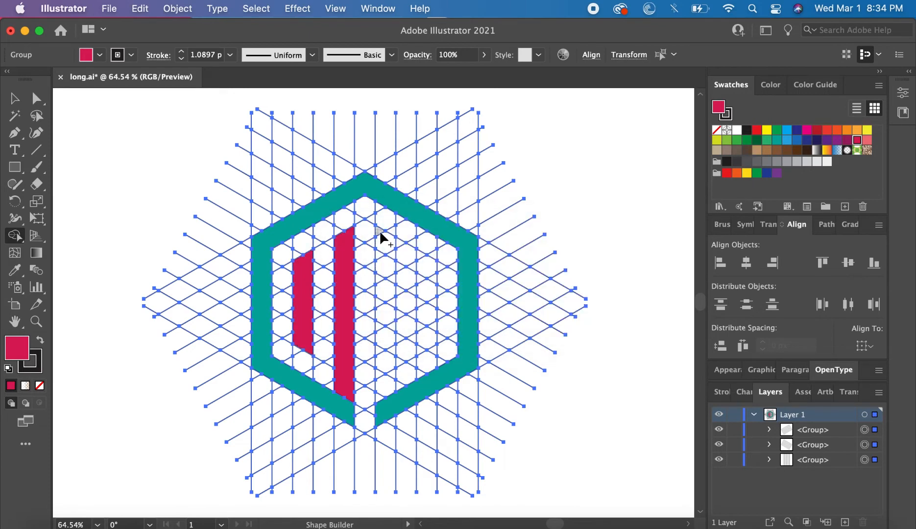
Step: Merge grid cells into a crimson letter P in the right half of the hexagon
left_click_drag(380, 237, 382, 315)
left_click_drag(383, 352, 381, 398)
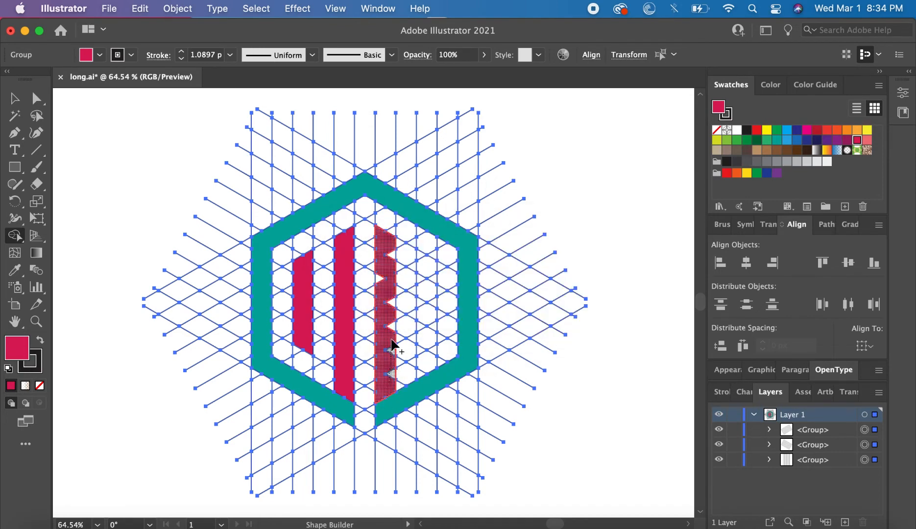
left_click_drag(391, 340, 393, 248)
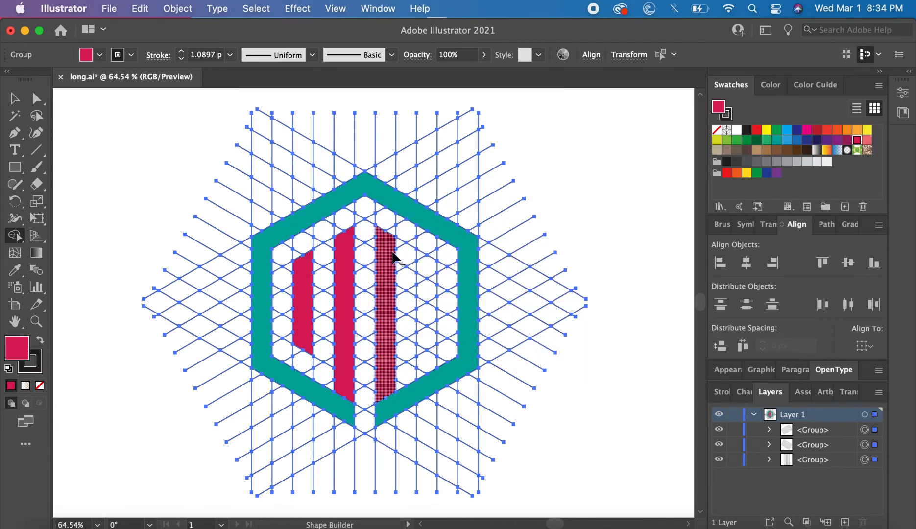
mouse_move(389, 243)
left_mouse_down()
mouse_move(433, 283)
mouse_move(430, 330)
left_mouse_up()
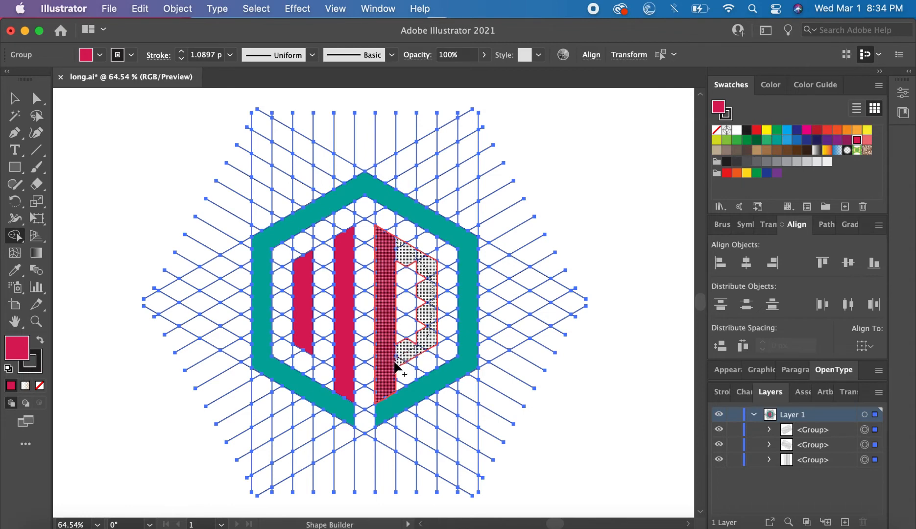
left_click_drag(395, 366, 395, 367)
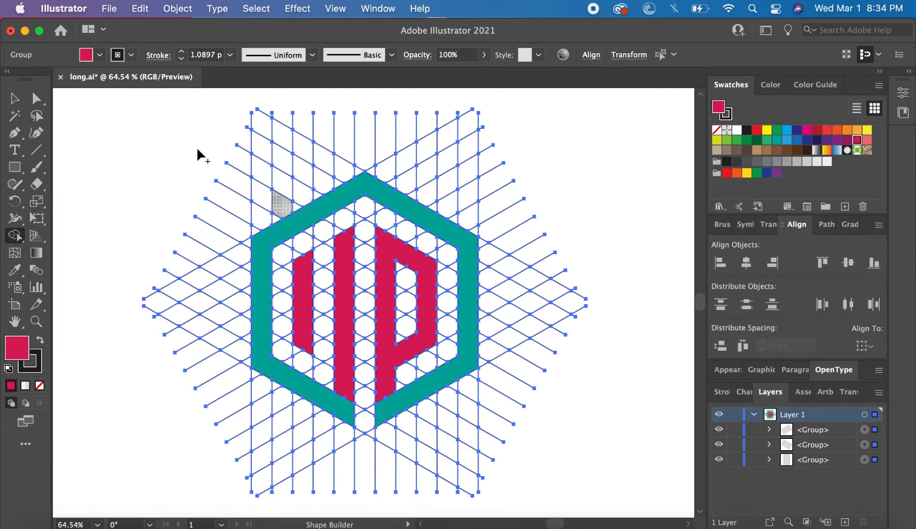
Step: Select the leftover unfilled grid lines with the Magic Wand and delete them
left_click(18, 103)
left_click(19, 117)
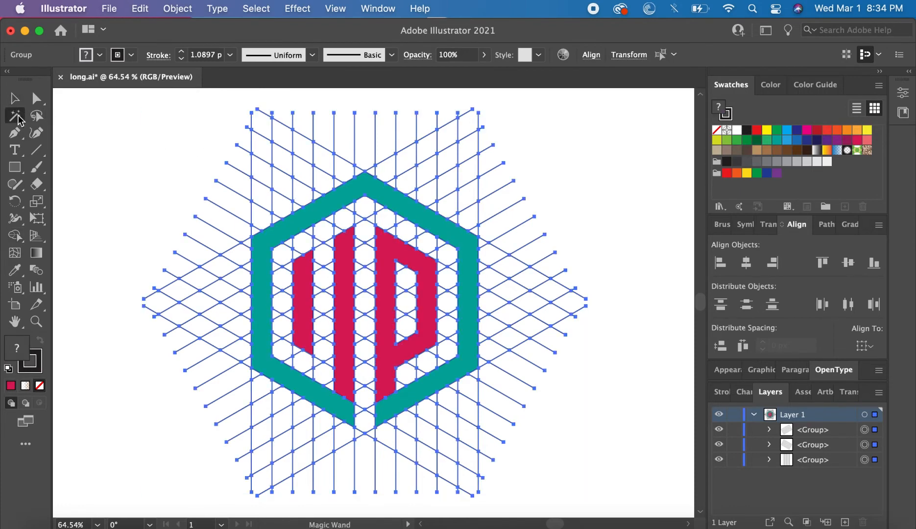
left_click(250, 152)
key("Delete")
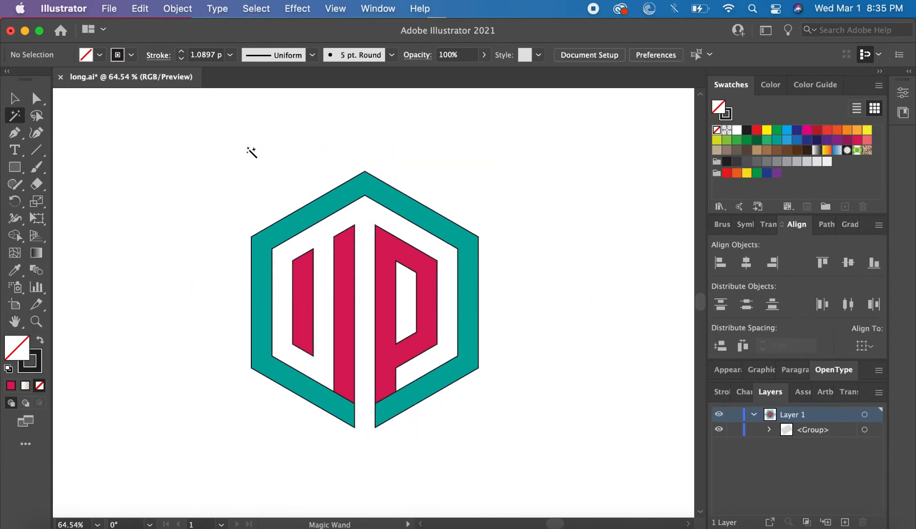
Step: Draw a thin horizontal rectangle across the middle of the crimson bars and the P, one bar width high
left_click(16, 100)
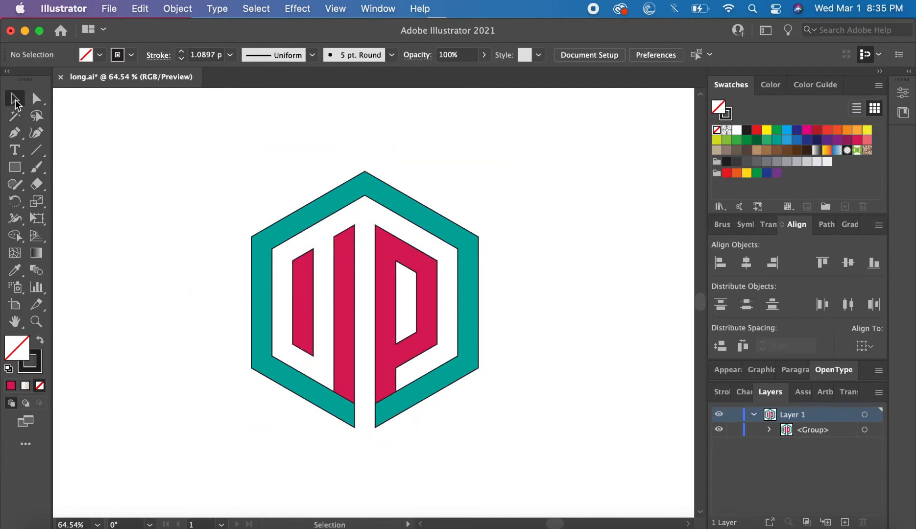
left_click(14, 167)
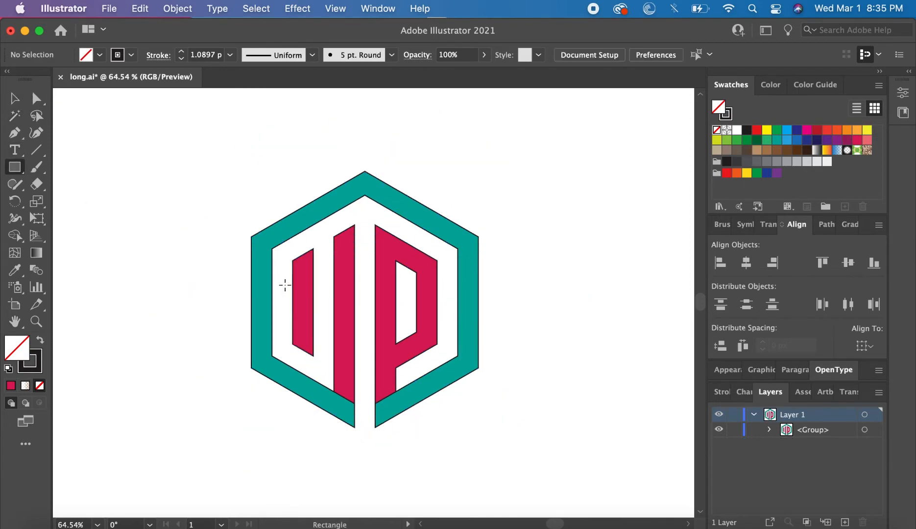
left_click_drag(287, 288, 448, 309)
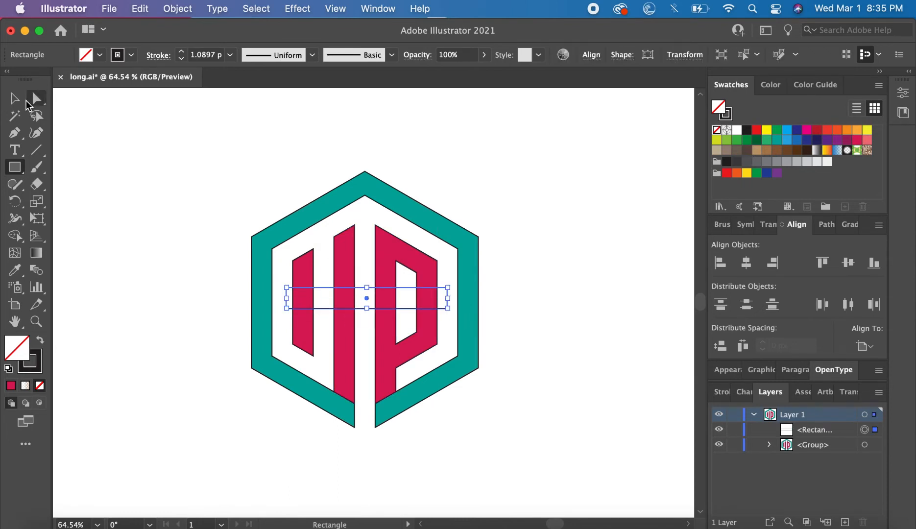
Step: Fill the horizontal rectangle with crimson and shift it slightly down and left across the letters
left_click(15, 99)
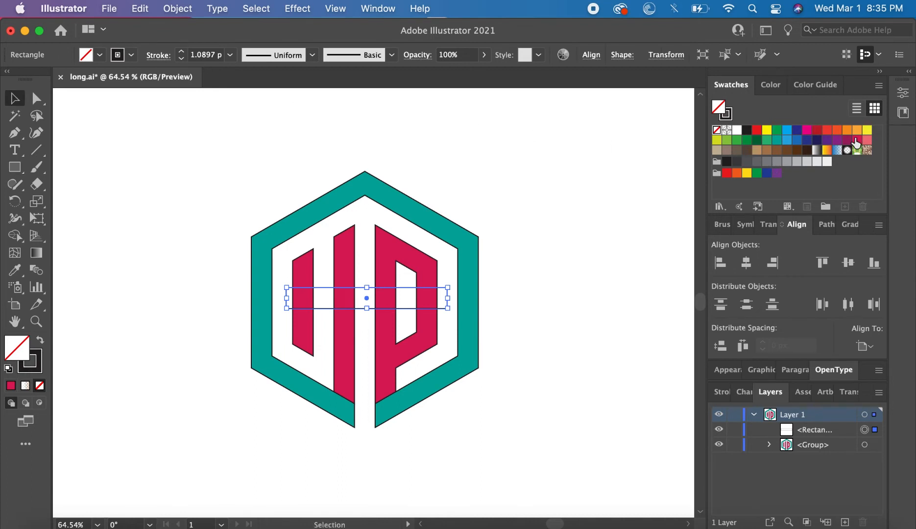
left_click(856, 141)
left_click_drag(404, 305, 401, 307)
Step: With Shape Builder, remove the crossbar's outer overhangs and the piece between the letters, and merge the rest into the crimson H and P
left_click_drag(247, 168, 504, 465)
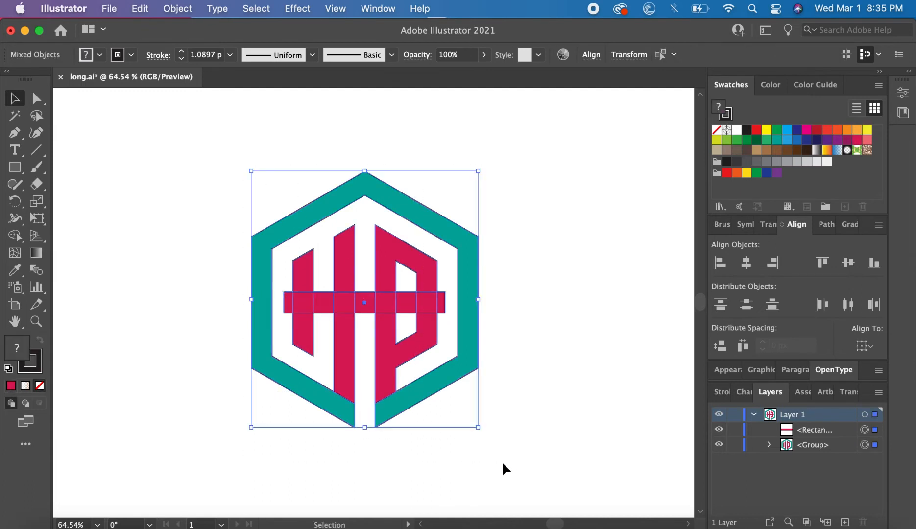
left_click(17, 235)
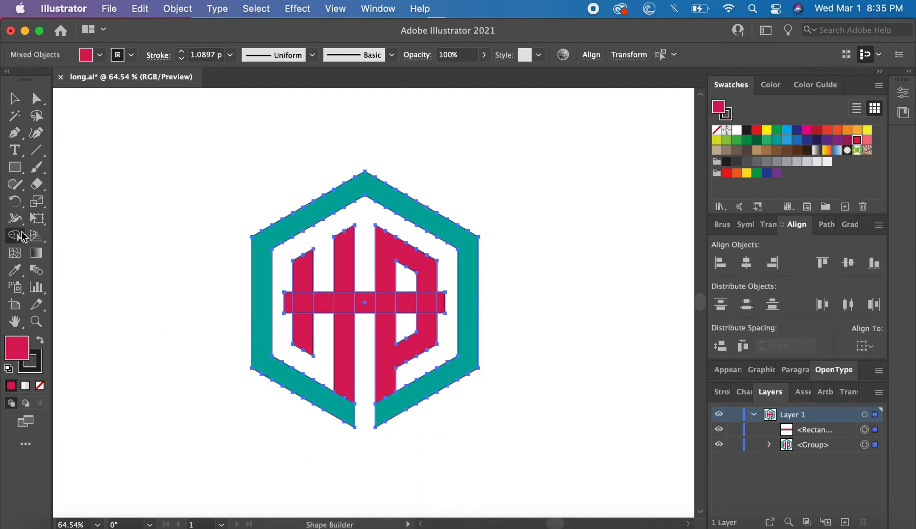
left_click(287, 307, "alt")
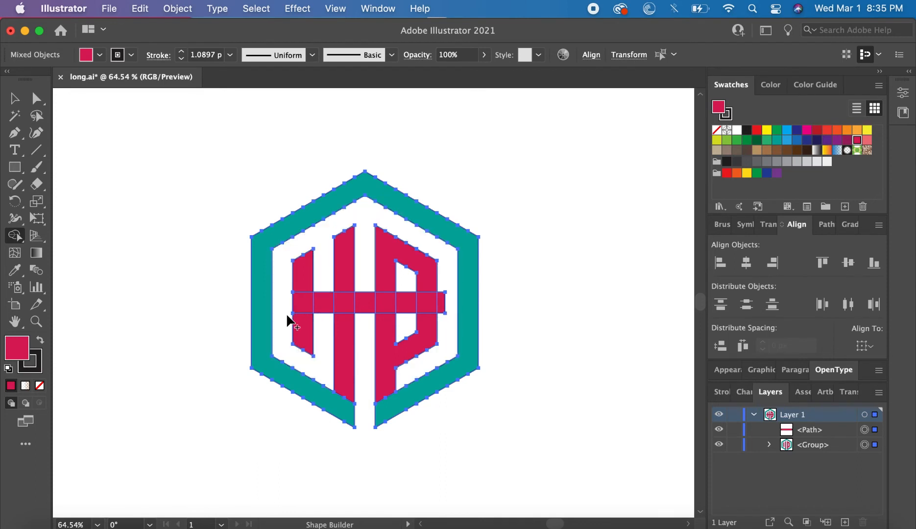
left_click(363, 310, "alt")
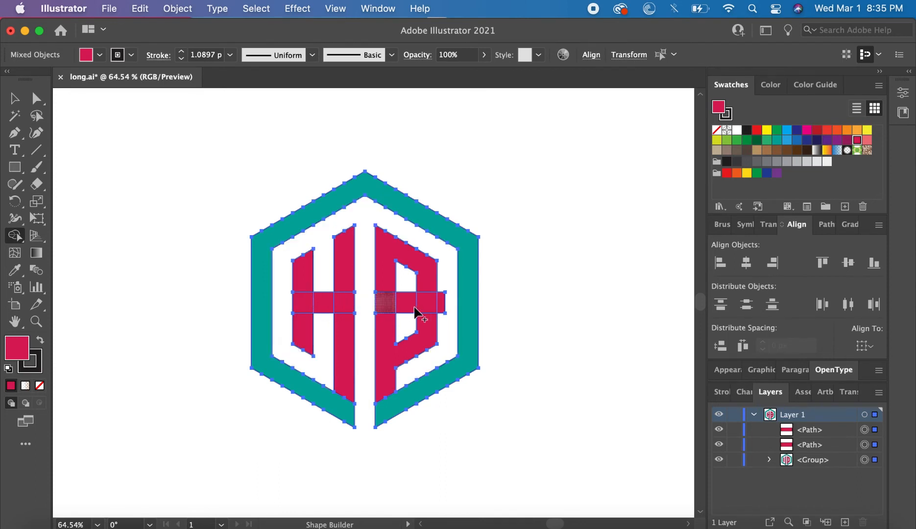
left_click(441, 307, "alt")
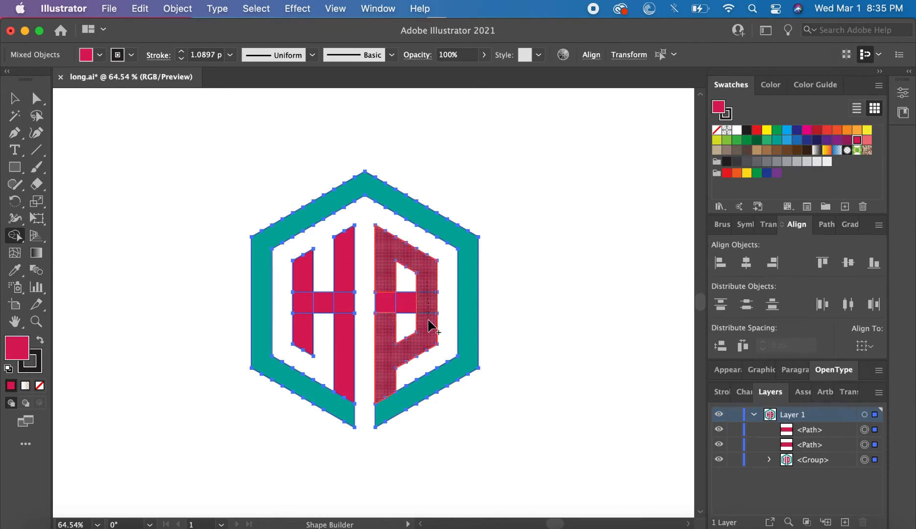
left_click_drag(426, 307, 384, 307)
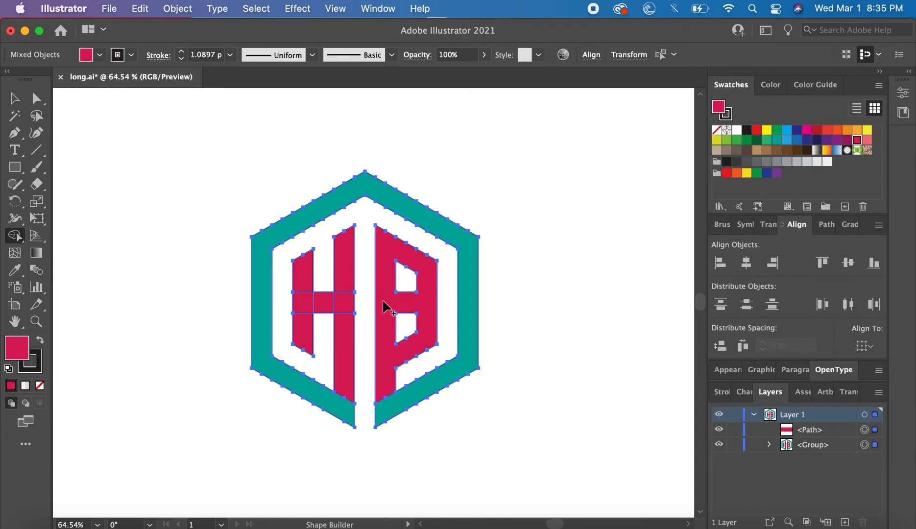
mouse_move(333, 269)
left_mouse_down()
mouse_move(347, 313)
mouse_move(301, 302)
mouse_move(303, 320)
mouse_move(255, 281)
left_mouse_up()
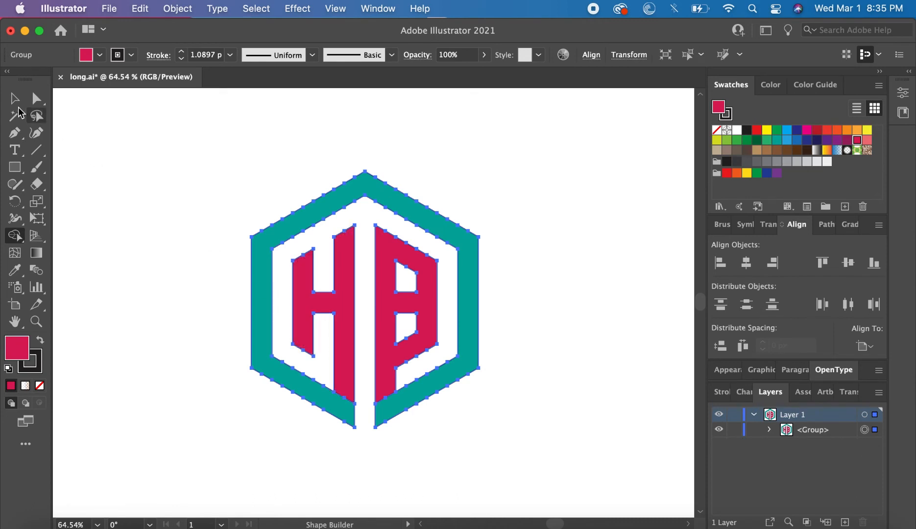
Step: Remove the stroke from the whole logo group
left_click(15, 100)
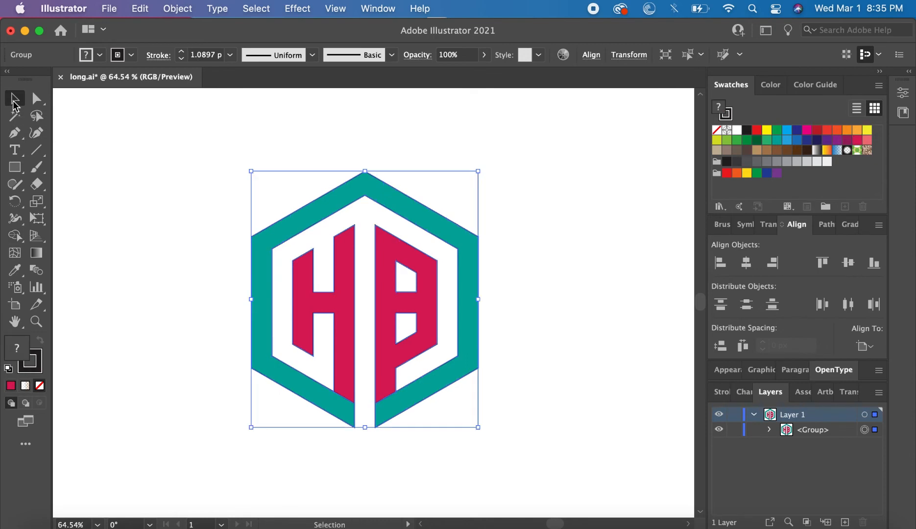
left_click(722, 116)
left_click(716, 130)
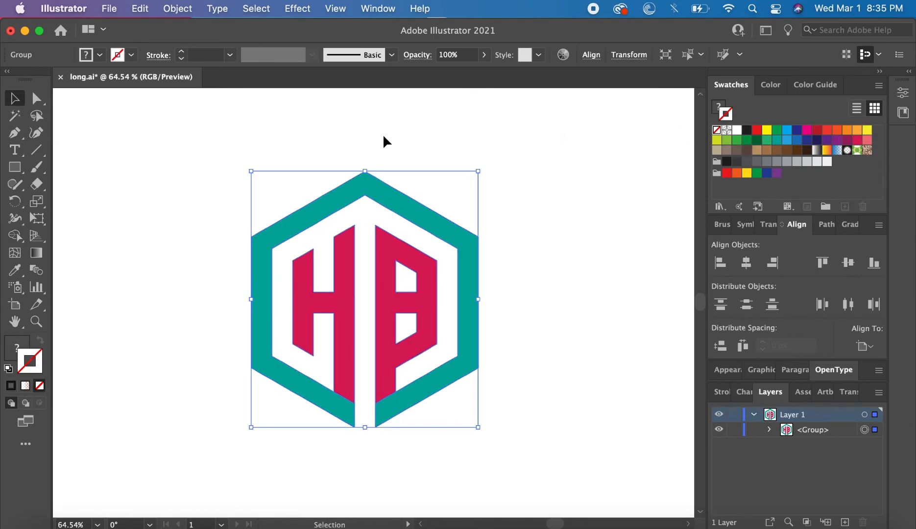
Step: Enlarge the logo proportionally about its centre until it nearly fills the canvas height, and nudge it right
left_click_drag(366, 429, 381, 488)
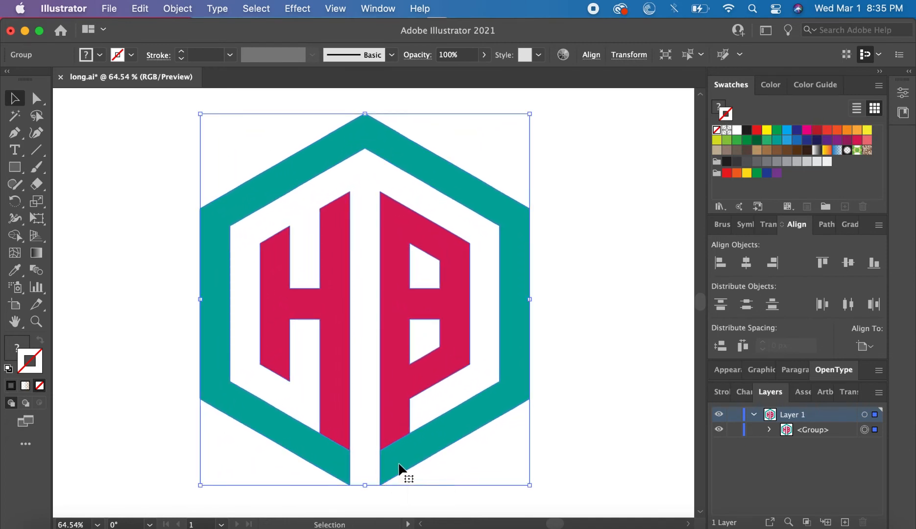
key("shift+Right")
left_click(599, 443)
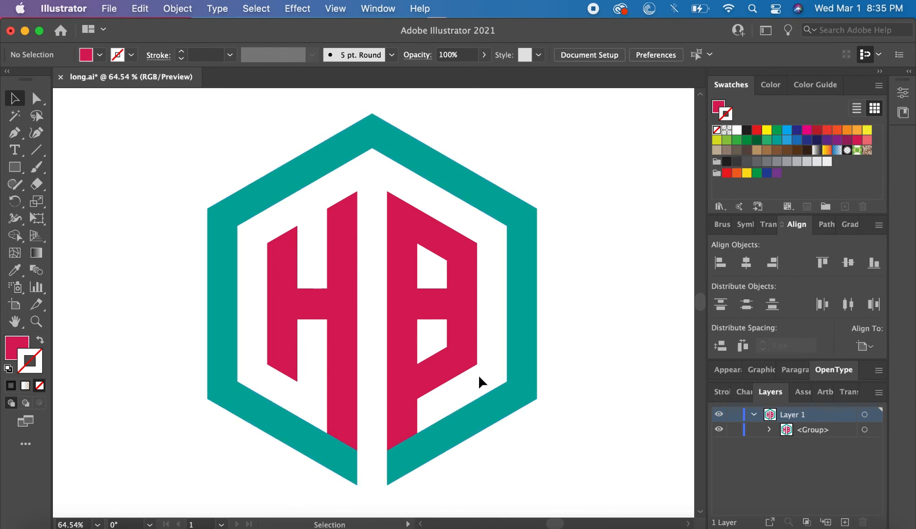
Step: Copy the logo, switch to Photoshop, and paste it as pixels into the YOUR DESIGN HERE smart object
left_click_drag(205, 149, 424, 347)
key("ctrl+c")
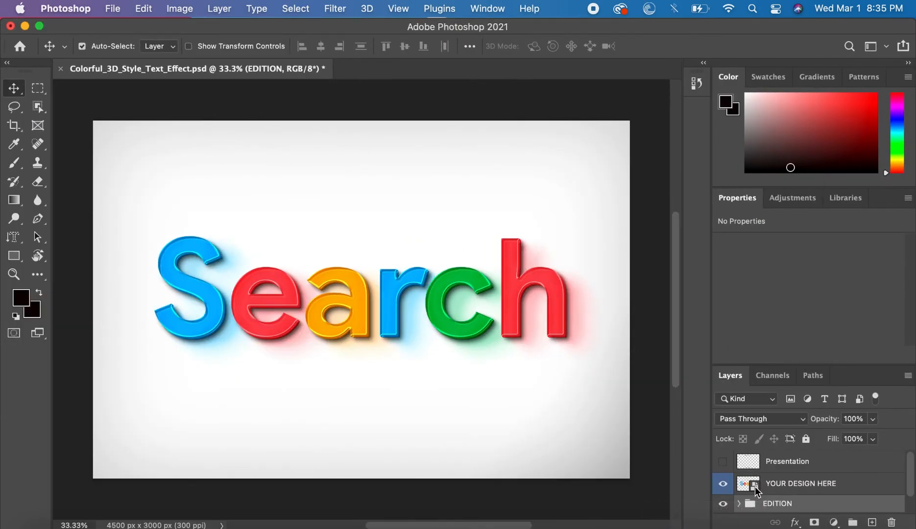
double_click(755, 486)
key("ctrl+v")
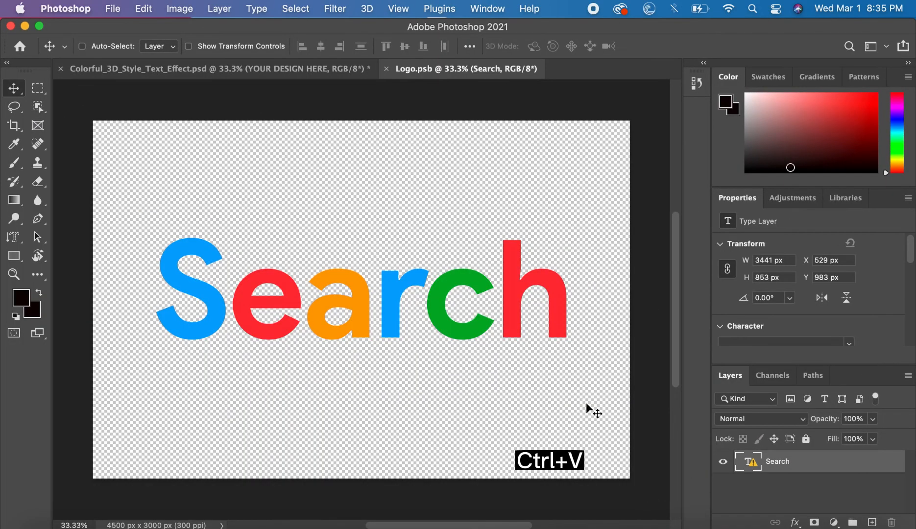
left_click(534, 229)
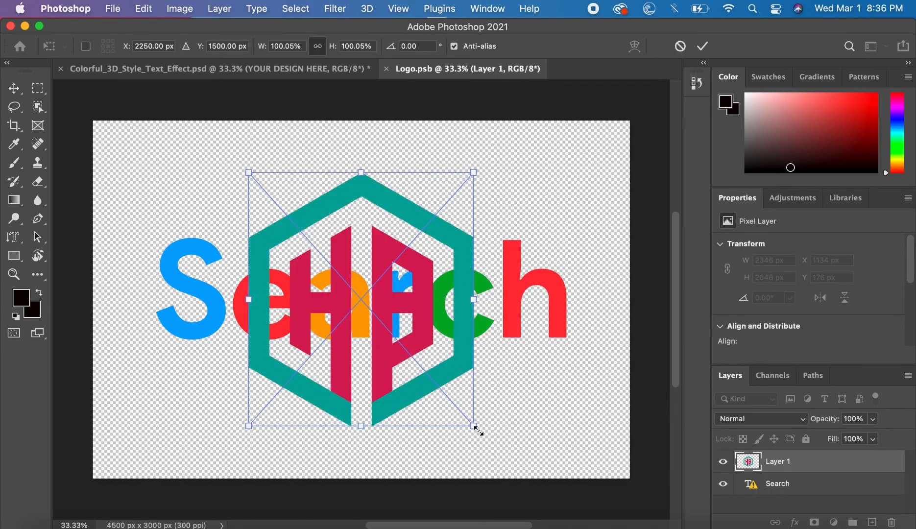
Step: Scale the pasted logo to about 127% and centre it vertically on the canvas
left_click_drag(475, 427, 534, 495)
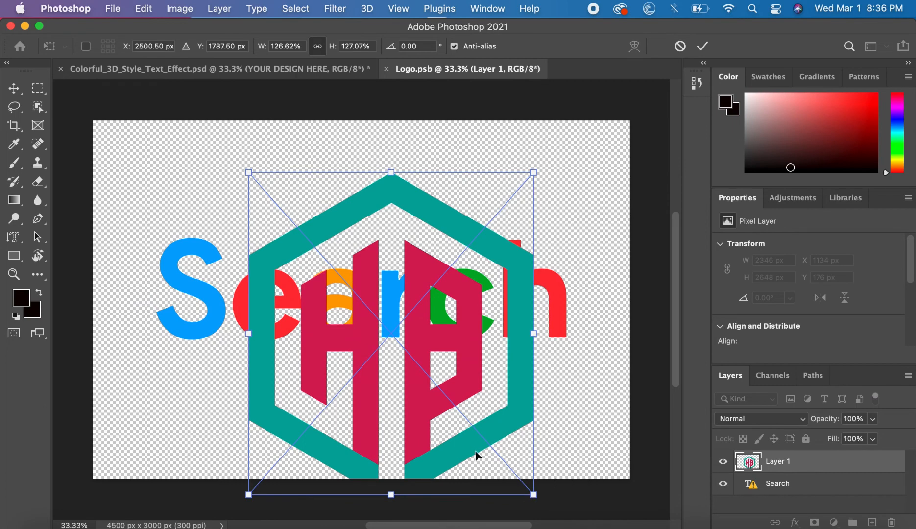
left_click_drag(469, 436, 458, 412)
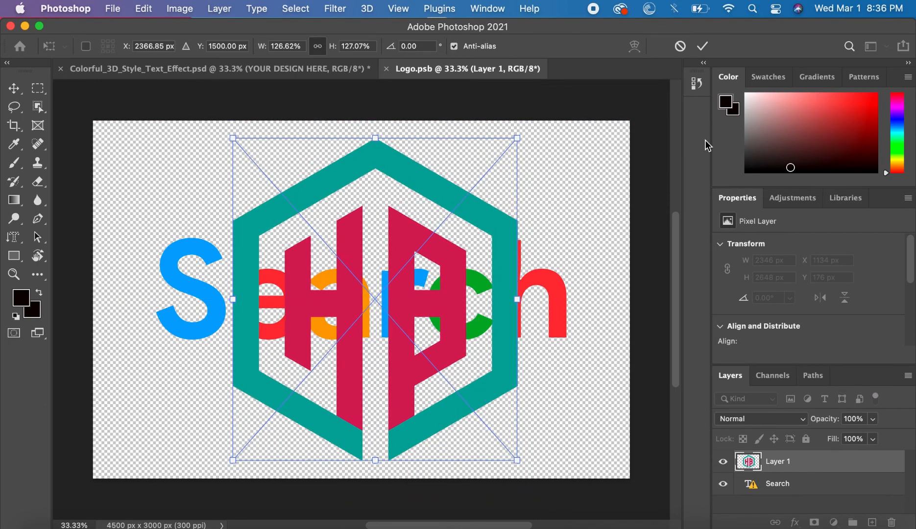
left_click(704, 48)
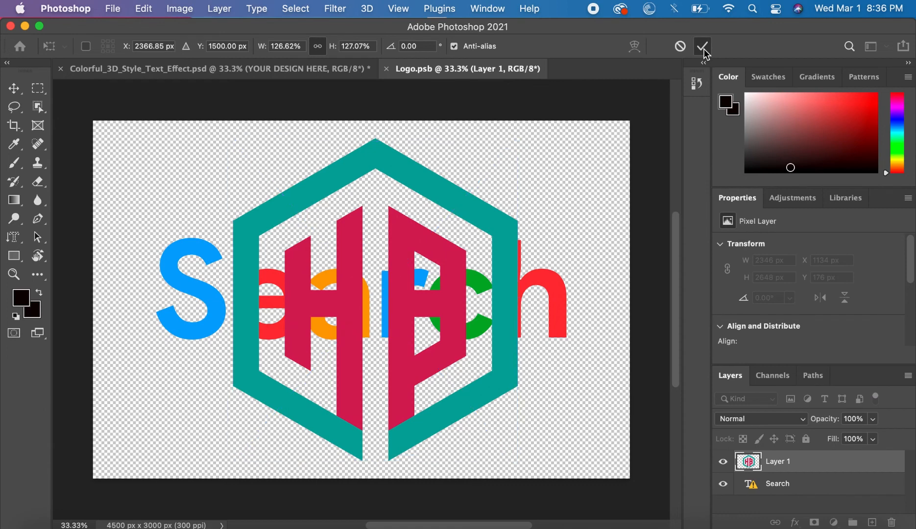
Step: Hide the Search text layer, save Logo.psb, and return to the Colorful_3D_Style_Text_Effect.psd mockup
left_click(724, 485)
key("super+s")
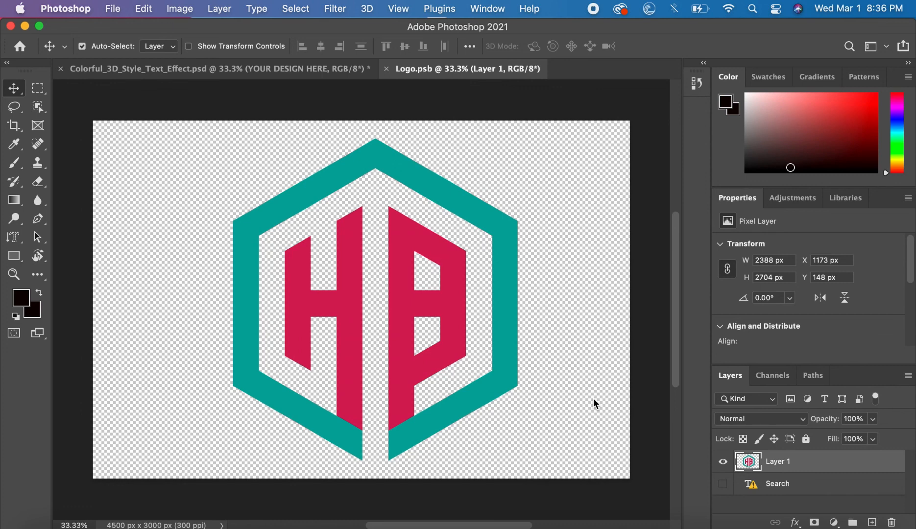
left_click(189, 73)
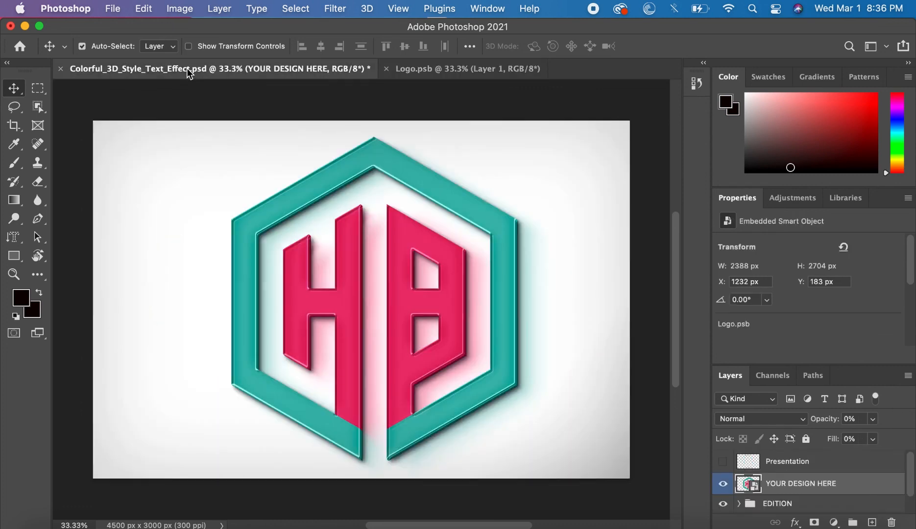